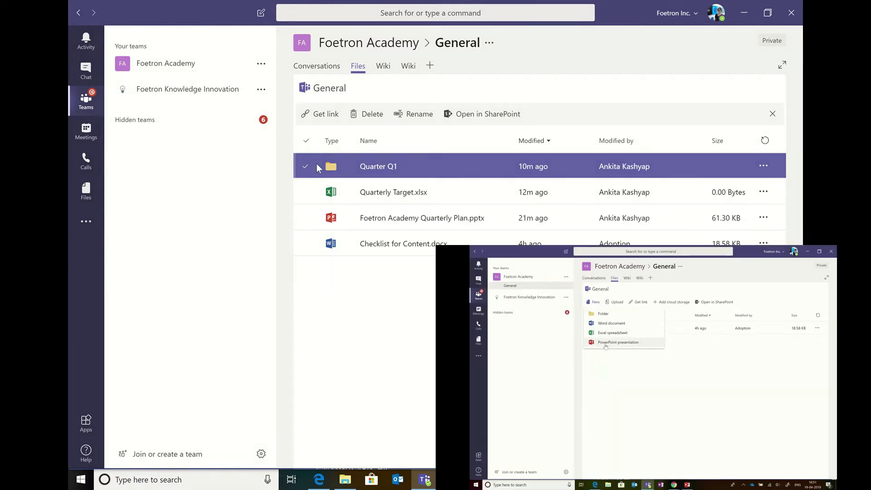
Start a Move for Quarterly Target.xlsx from its more-actions menu in the General channel files.
{"action": "left_click", "coordinate": [312, 166]}
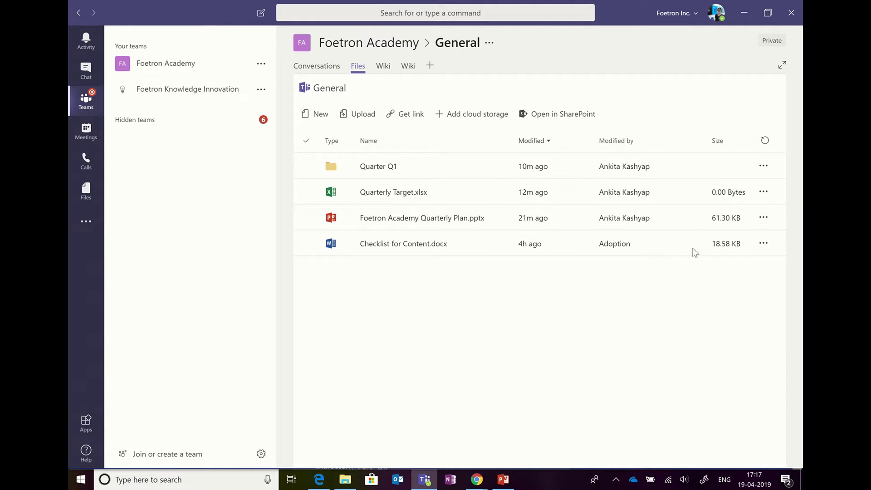
{"action": "left_click", "coordinate": [745, 195]}
{"action": "left_click", "coordinate": [764, 193]}
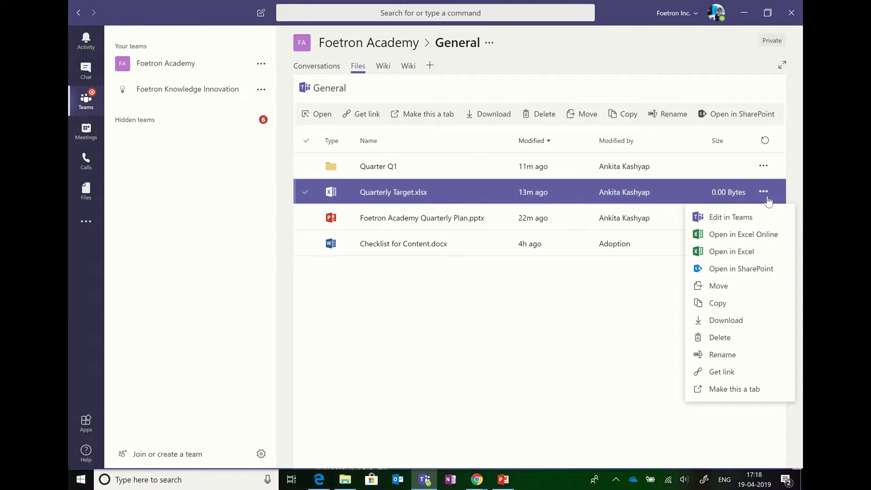
{"action": "left_click", "coordinate": [726, 289]}
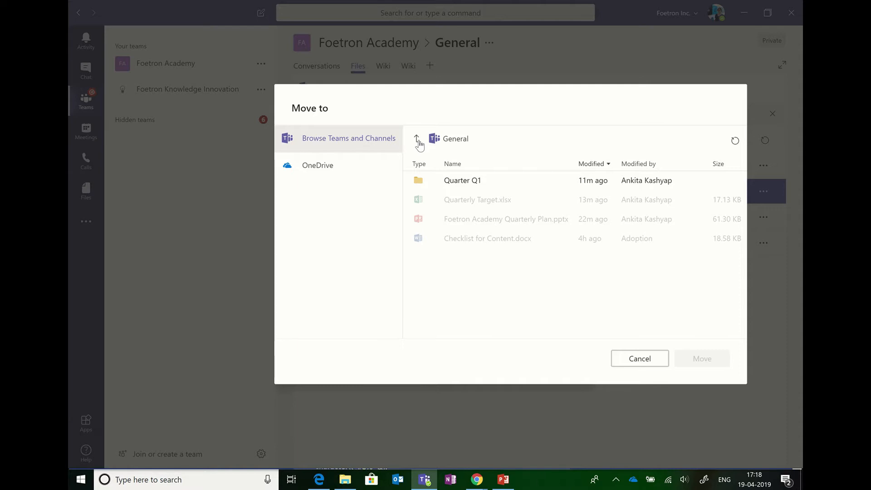
Choose Quarter Q1 as the destination and confirm moving the spreadsheet into it.
{"action": "left_click", "coordinate": [471, 188]}
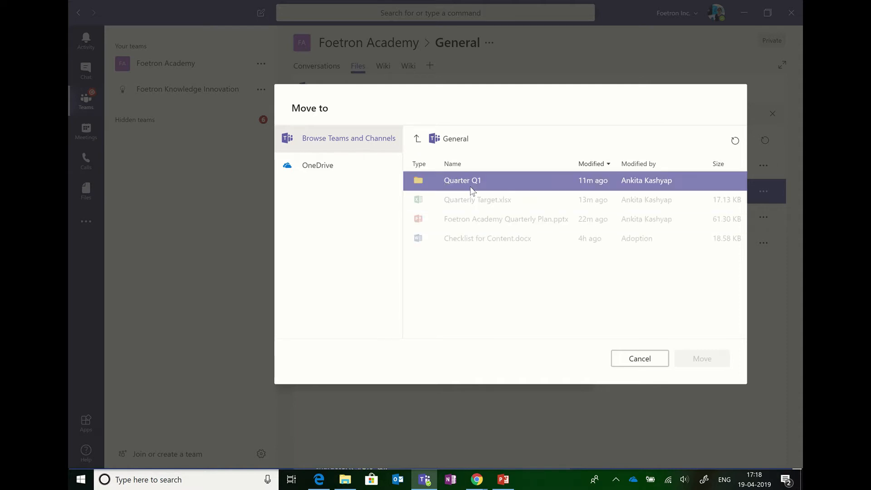
{"action": "left_click", "coordinate": [470, 188]}
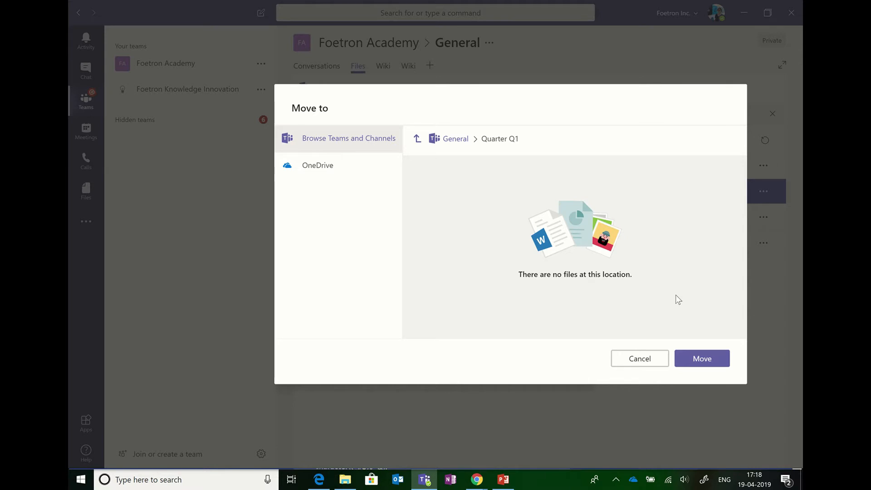
{"action": "left_click", "coordinate": [698, 367]}
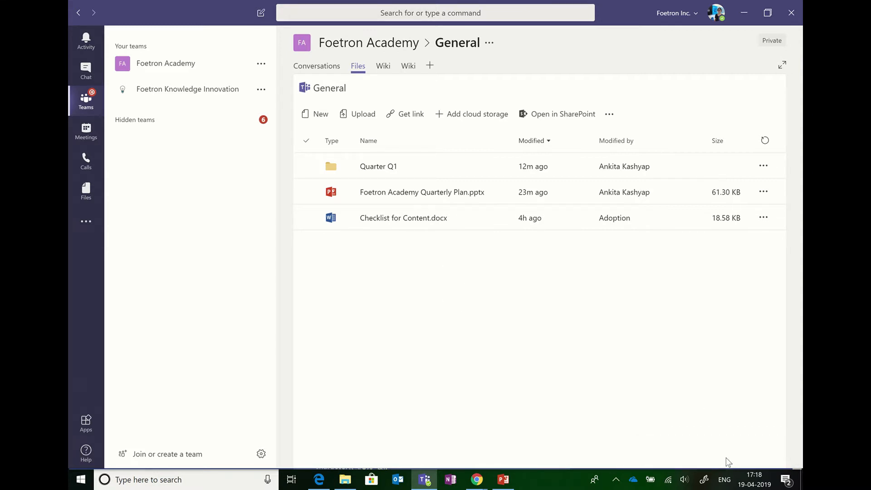
{"action": "left_click", "coordinate": [764, 192]}
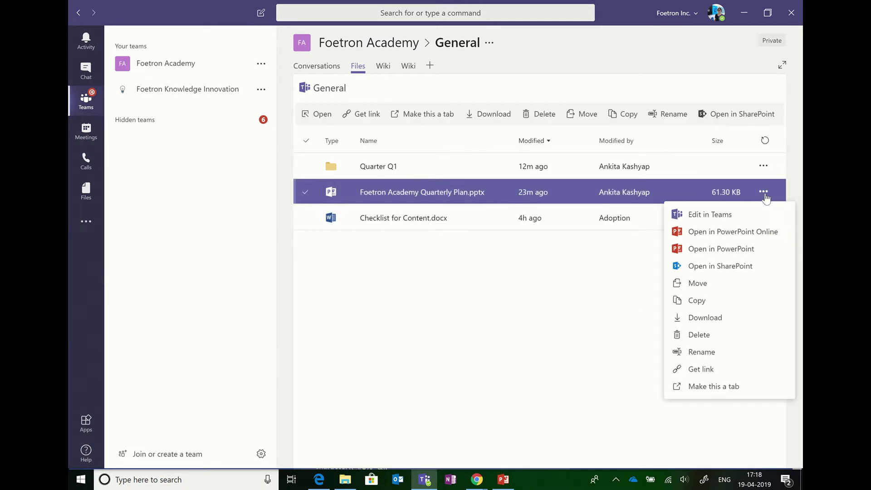
Move Foetron Academy Quarterly Plan.pptx into Quarter Q1 via the Move to dialog and confirm.
{"action": "left_click", "coordinate": [698, 284]}
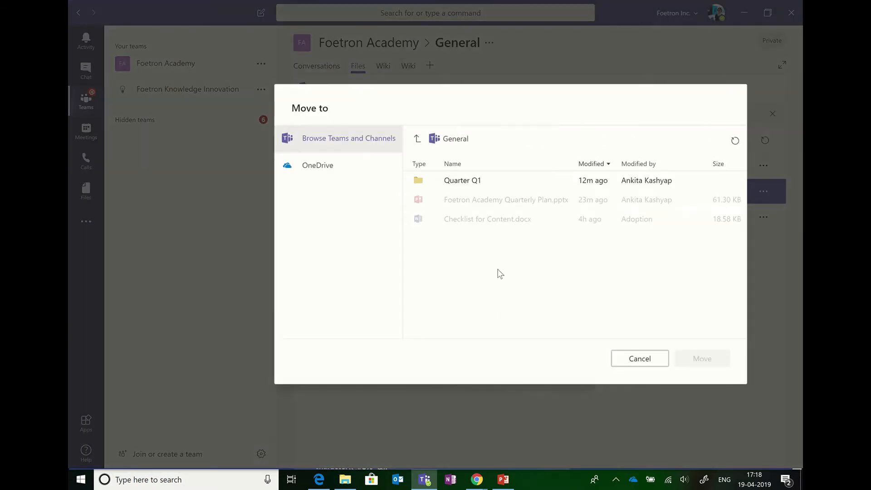
{"action": "left_click", "coordinate": [487, 187]}
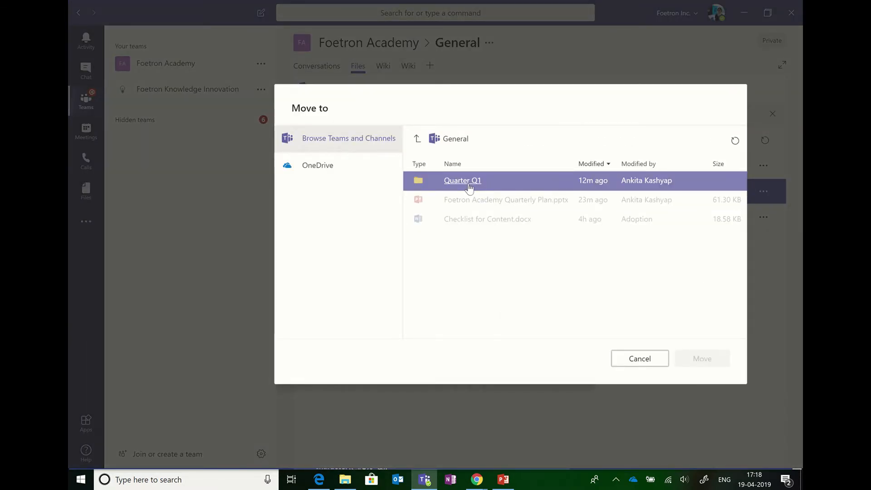
{"action": "left_click", "coordinate": [467, 187]}
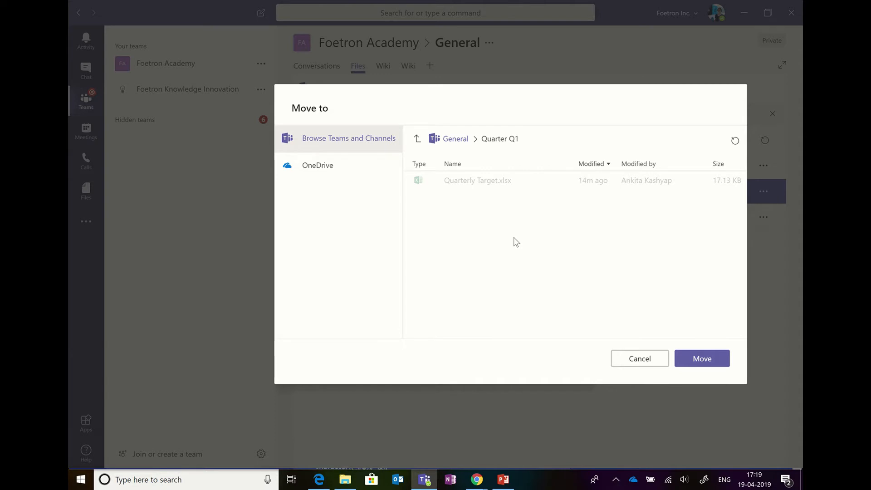
{"action": "left_click", "coordinate": [698, 363]}
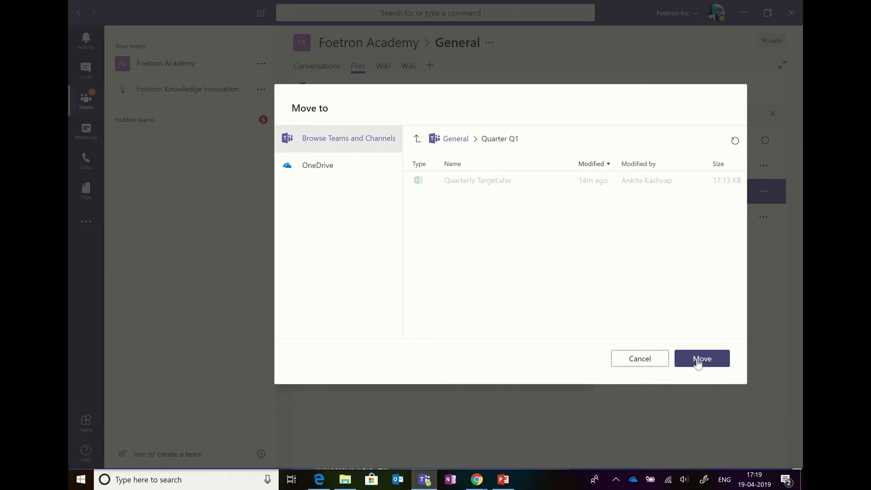
{"action": "left_click", "coordinate": [698, 362]}
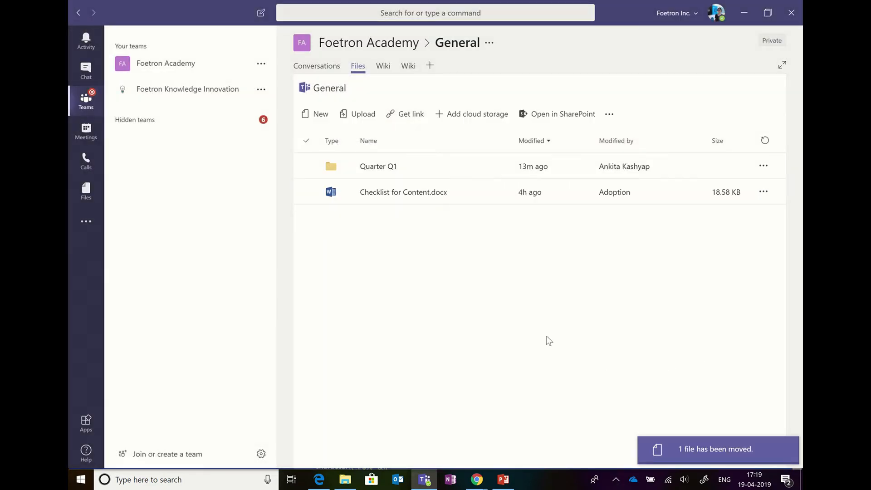
{"action": "left_click", "coordinate": [388, 176]}
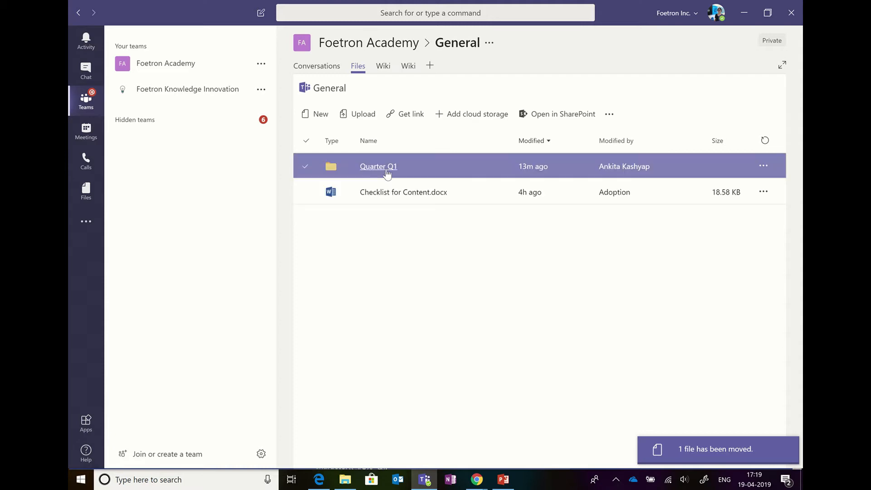
Browse into Quarter Q1 to see both files, return to General, and reopen Quarter Q1.
{"action": "left_click", "coordinate": [386, 172]}
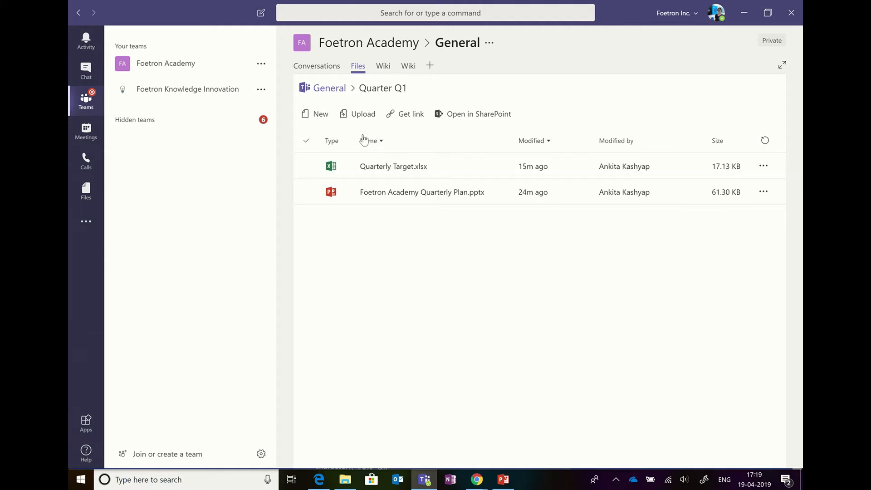
{"action": "left_click", "coordinate": [428, 193]}
{"action": "left_click", "coordinate": [333, 95]}
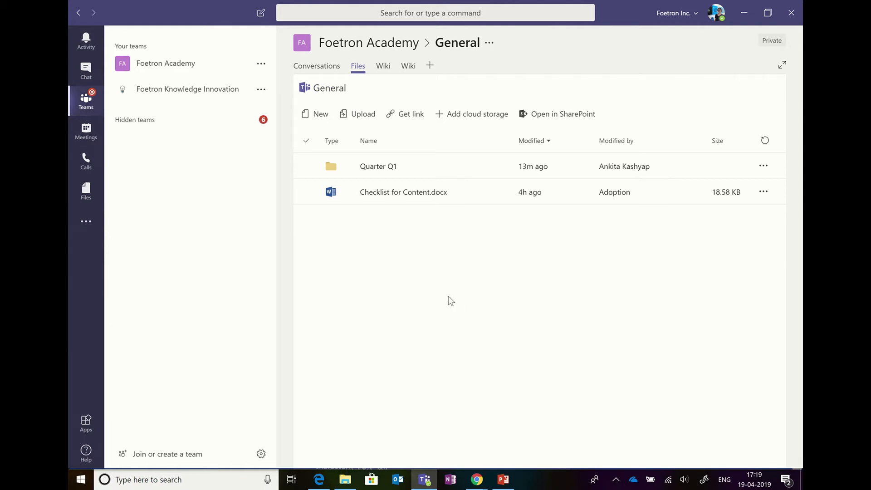
{"action": "left_click", "coordinate": [386, 169]}
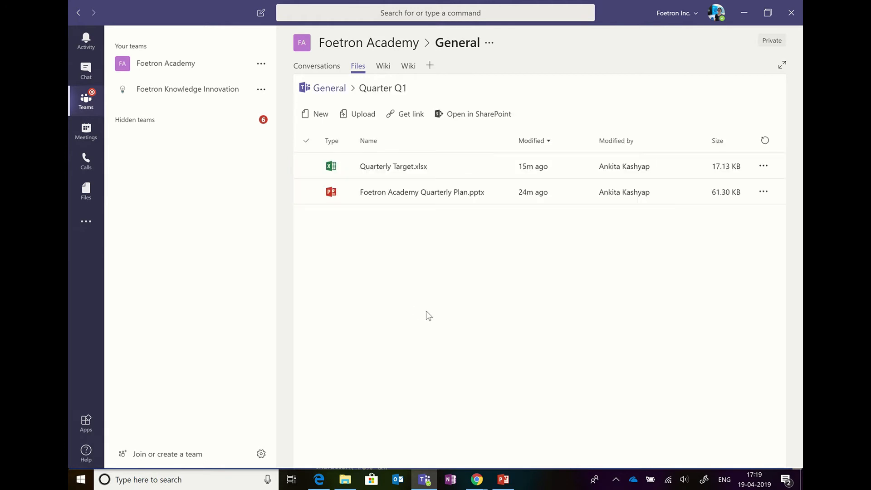
Create a new folder named Plans inside Quarter Q1.
{"action": "left_click", "coordinate": [318, 114]}
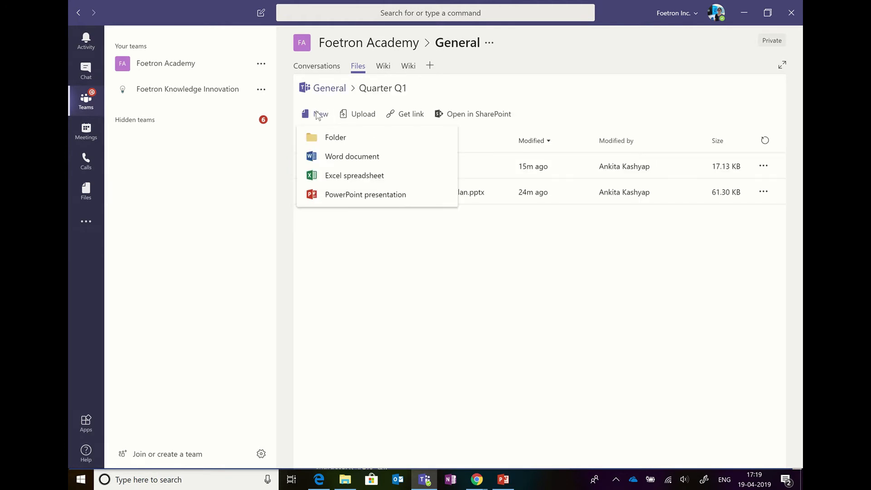
{"action": "left_click", "coordinate": [344, 139]}
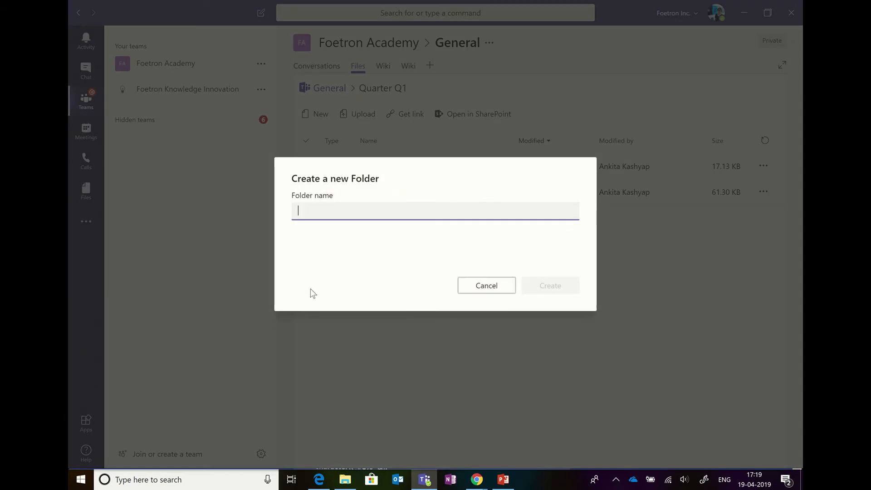
{"action": "type", "text": "Plans"}
{"action": "key", "text": "Return"}
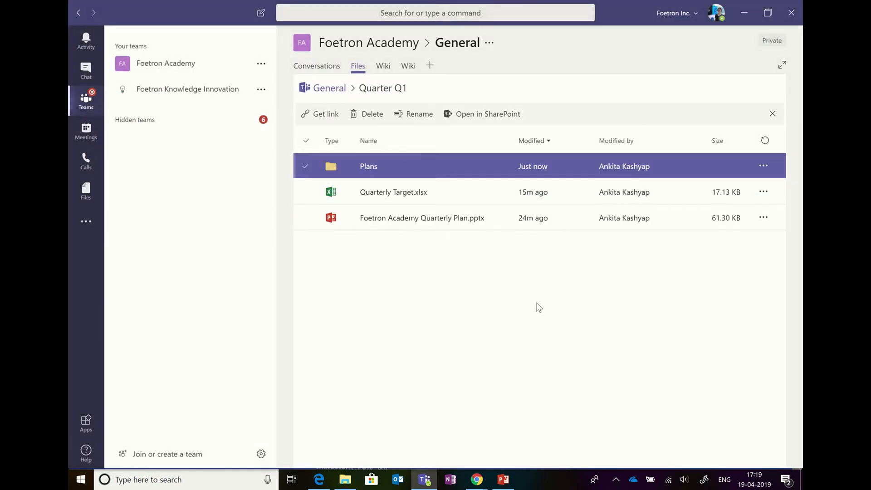
Move the Quarterly Plan presentation into the Plans folder and view its contents.
{"action": "left_click", "coordinate": [495, 229], "text": "ctrl"}
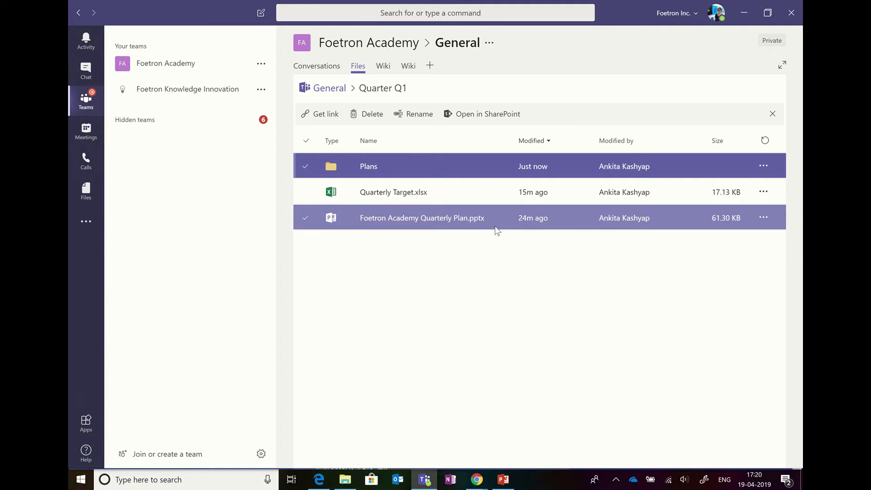
{"action": "left_click", "coordinate": [495, 227]}
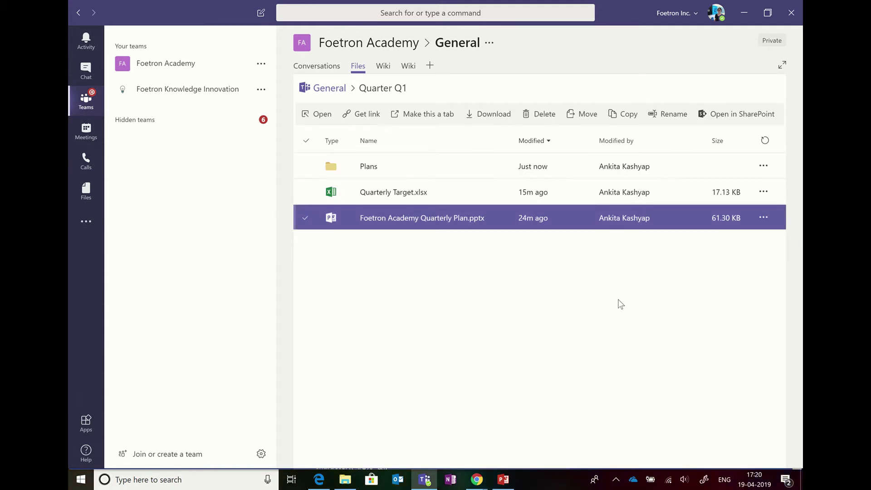
{"action": "left_click", "coordinate": [764, 218]}
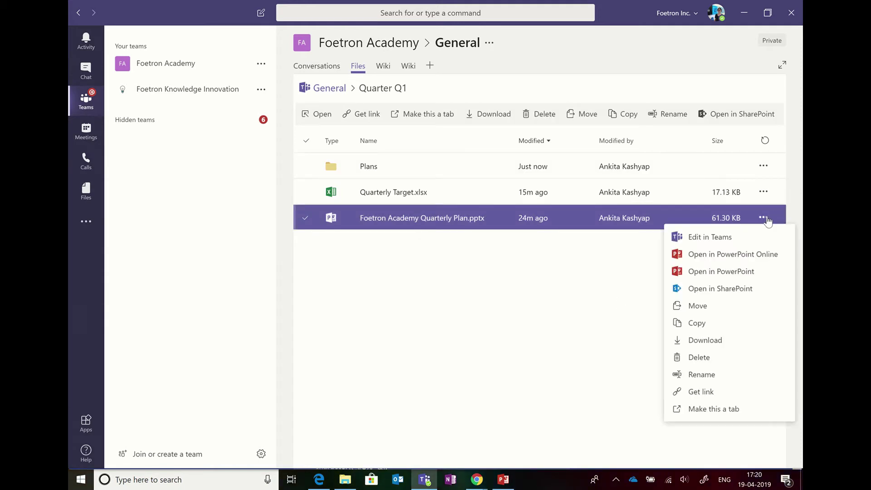
{"action": "left_click", "coordinate": [729, 306]}
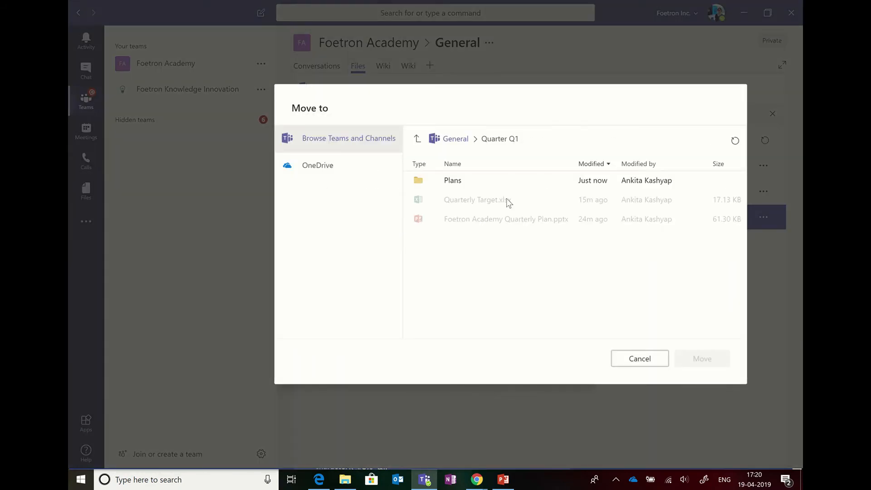
{"action": "left_click", "coordinate": [453, 181]}
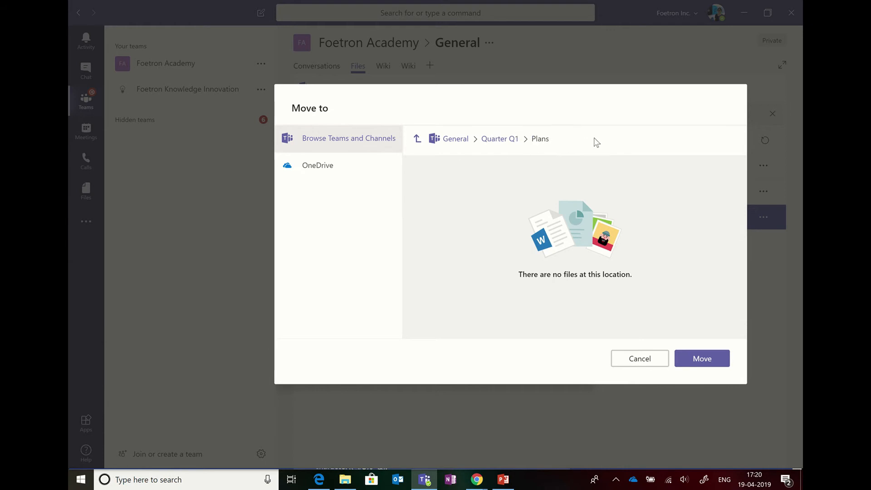
{"action": "left_click", "coordinate": [702, 358]}
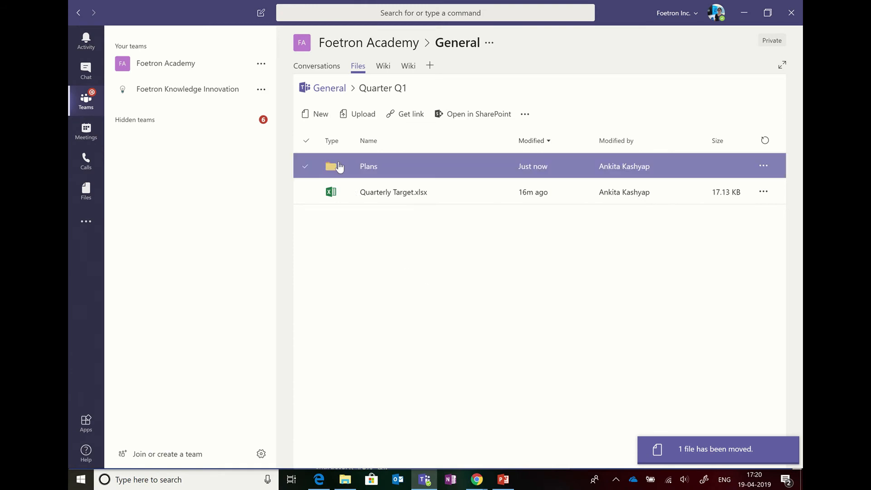
{"action": "left_click", "coordinate": [369, 168]}
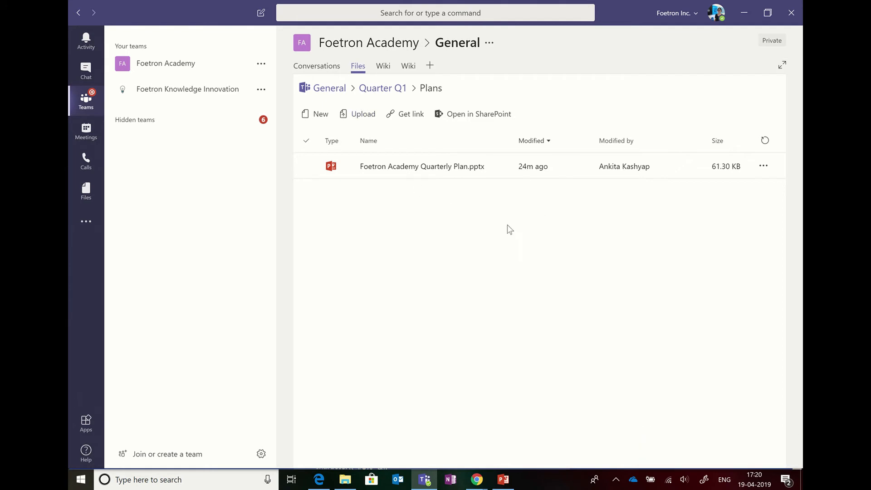
{"action": "left_click", "coordinate": [329, 89]}
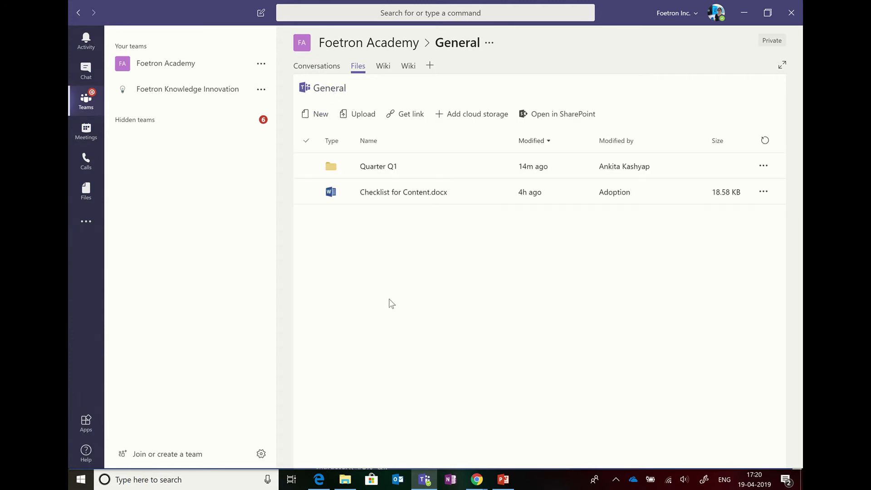
{"action": "left_click", "coordinate": [365, 169]}
{"action": "left_click", "coordinate": [379, 163]}
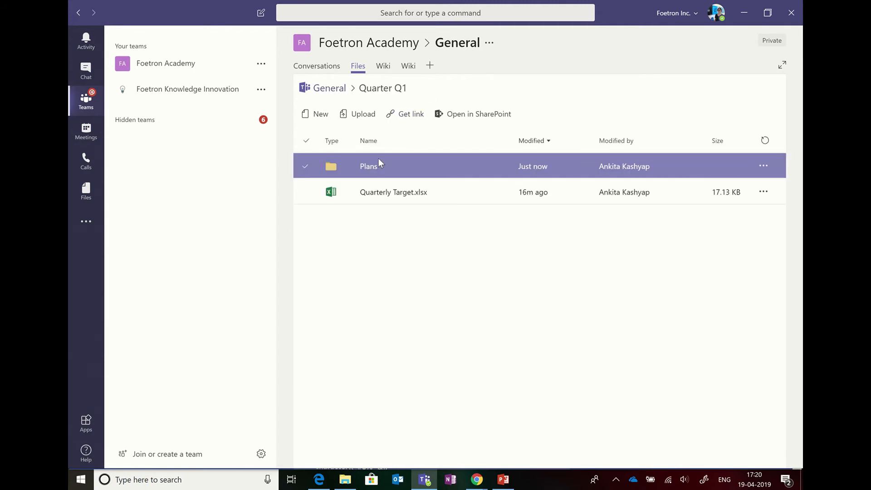
{"action": "left_click", "coordinate": [370, 170]}
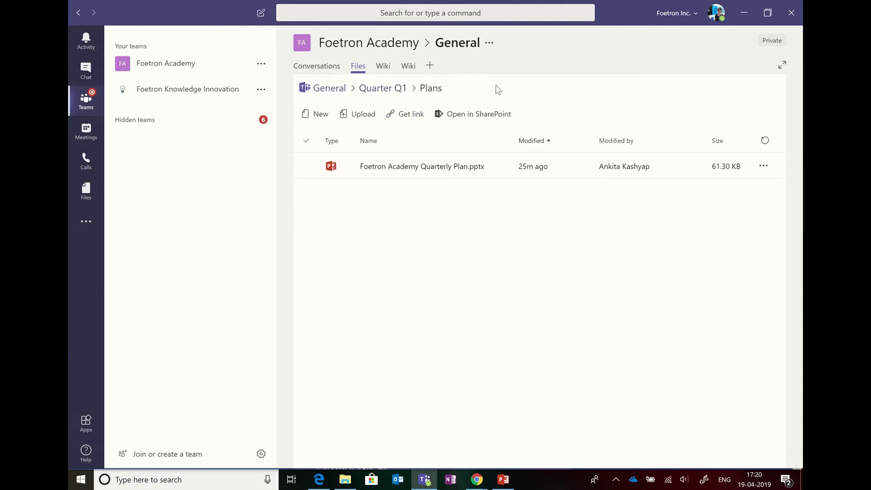
{"action": "left_click", "coordinate": [397, 93]}
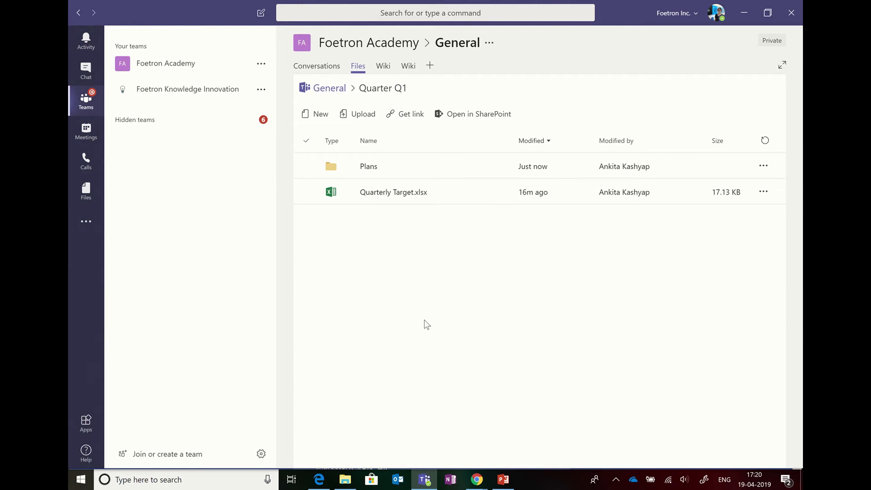